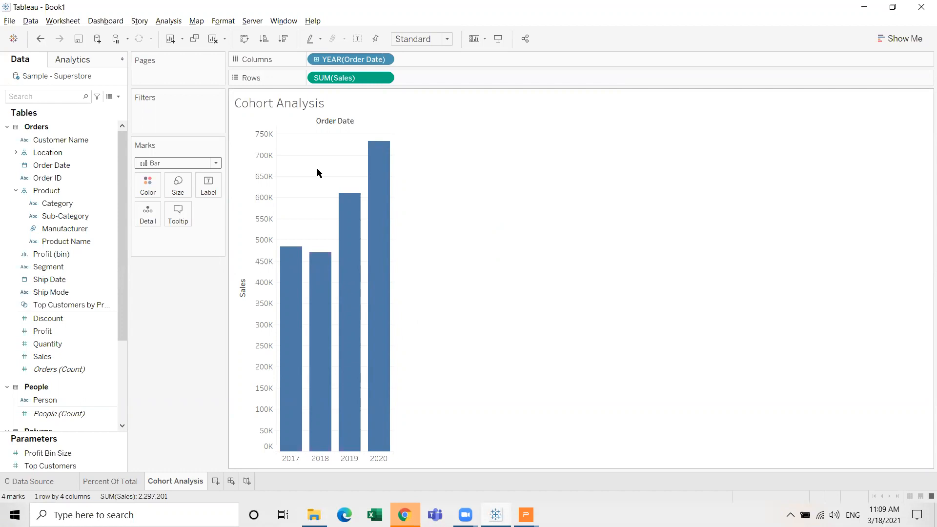
Step: Create a new calculated field named Customer Acquisition
{"action": "left_click", "coordinate": [169, 20]}
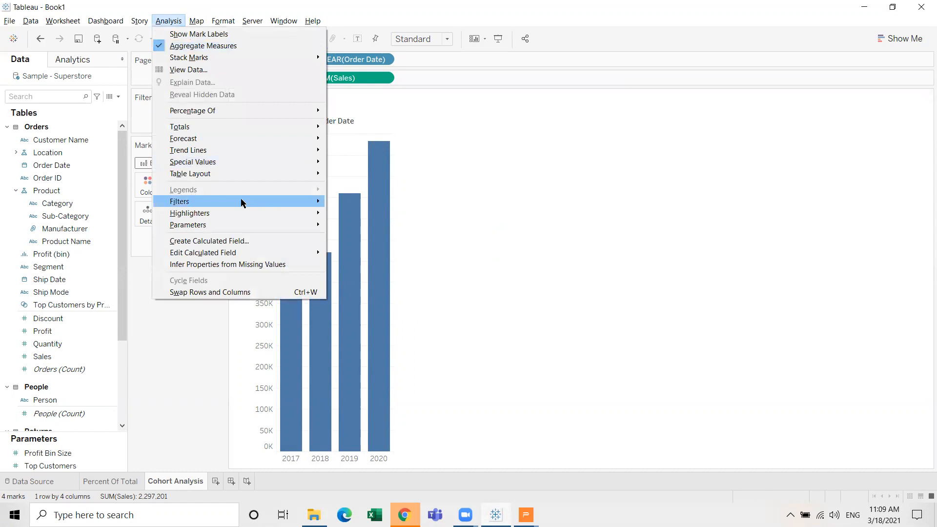
{"action": "left_click", "coordinate": [248, 242]}
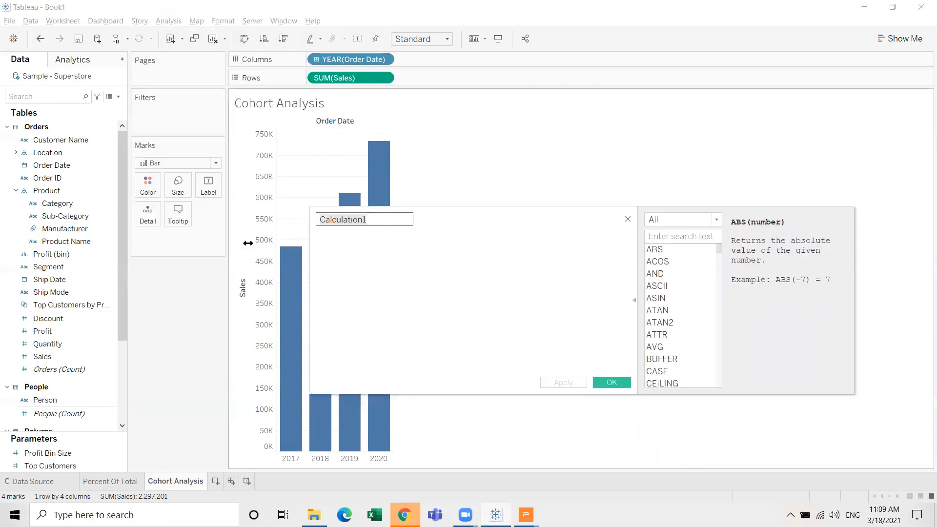
{"action": "type", "text": "Customer Acquisition"}
{"action": "key", "text": "Tab"}
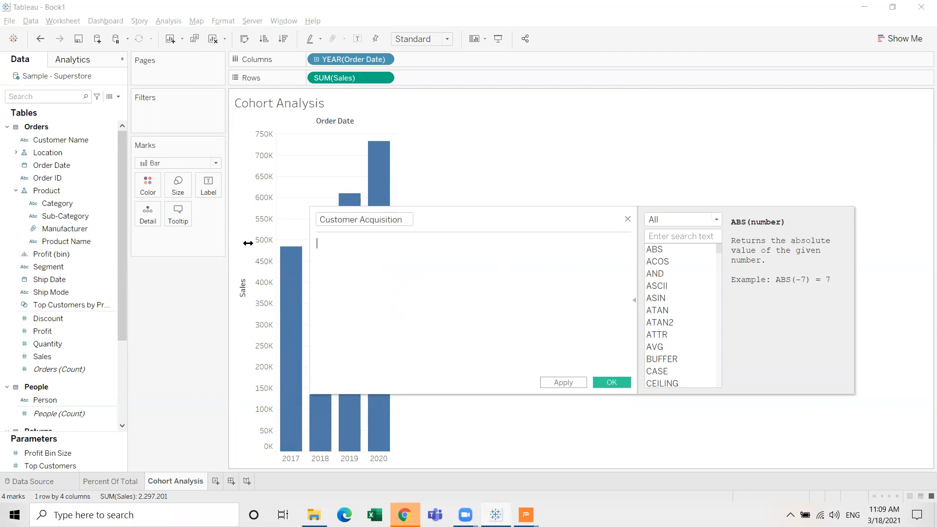
Step: Define the calculation as { FIXED [Customer Name] : MIN([Order Date]) } and save the field
{"action": "type", "text": "fixe"}
{"action": "key", "text": "Return"}
{"action": "type", "text": "cus"}
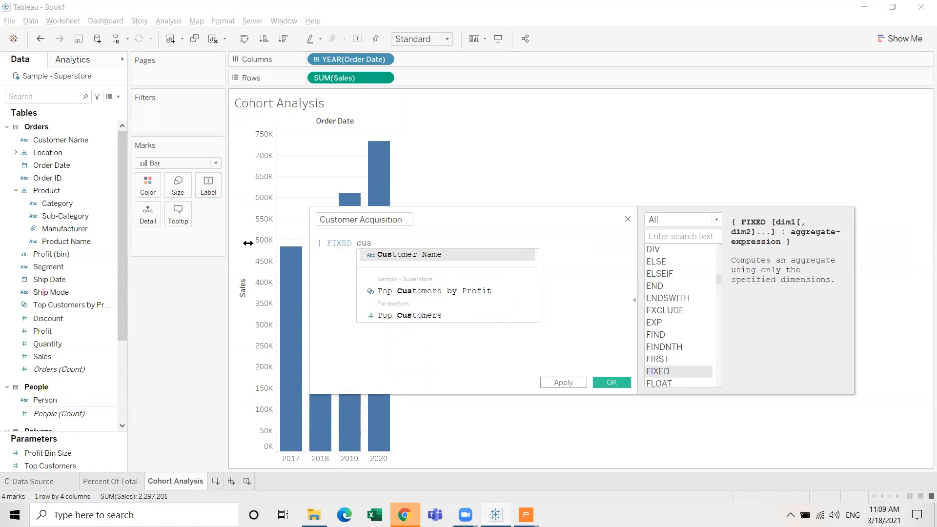
{"action": "key", "text": "Return"}
{"action": "type", "text": ": min"}
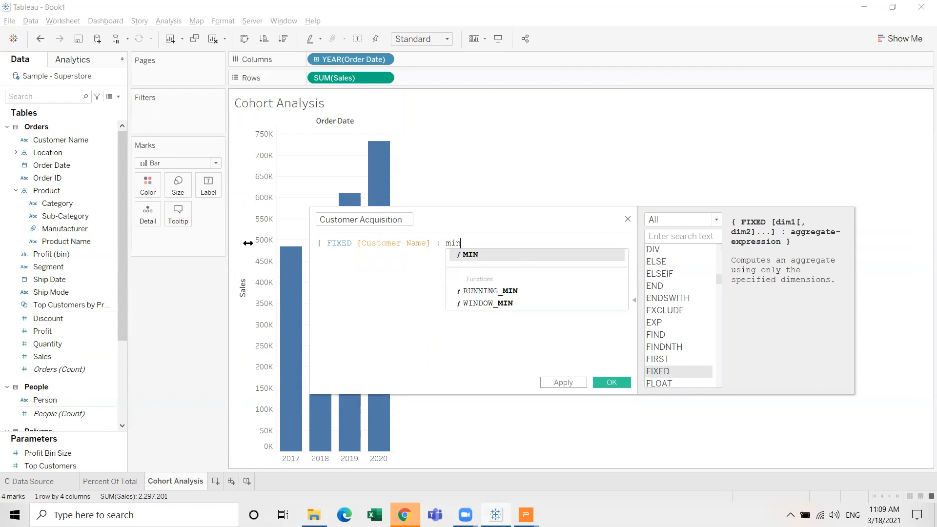
{"action": "key", "text": "Return"}
{"action": "type", "text": "ord"}
{"action": "key", "text": "Return"}
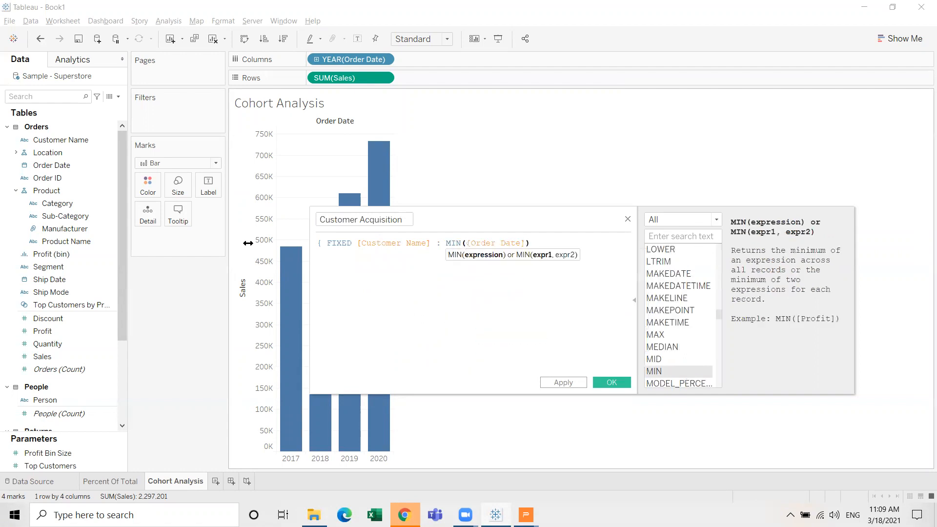
{"action": "type", "text": ") }"}
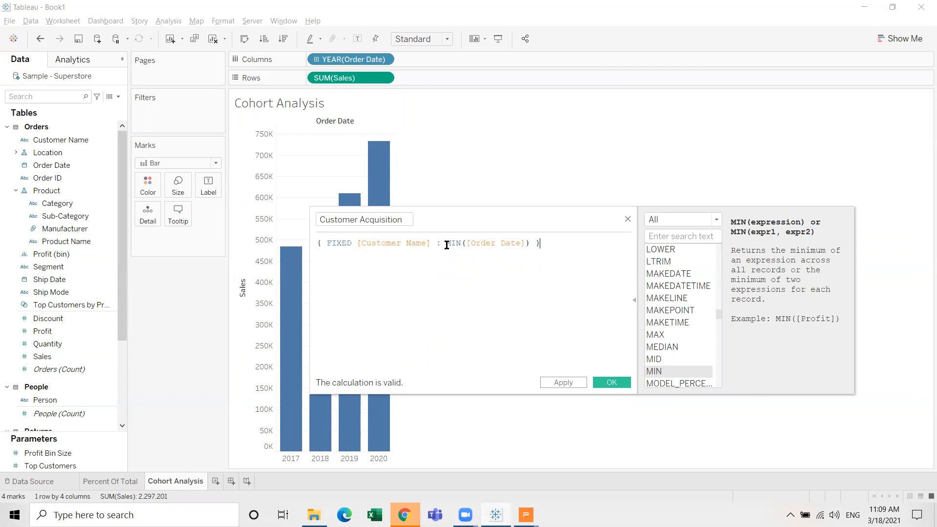
{"action": "left_click_drag", "start_coordinate": [445, 243], "coordinate": [528, 243]}
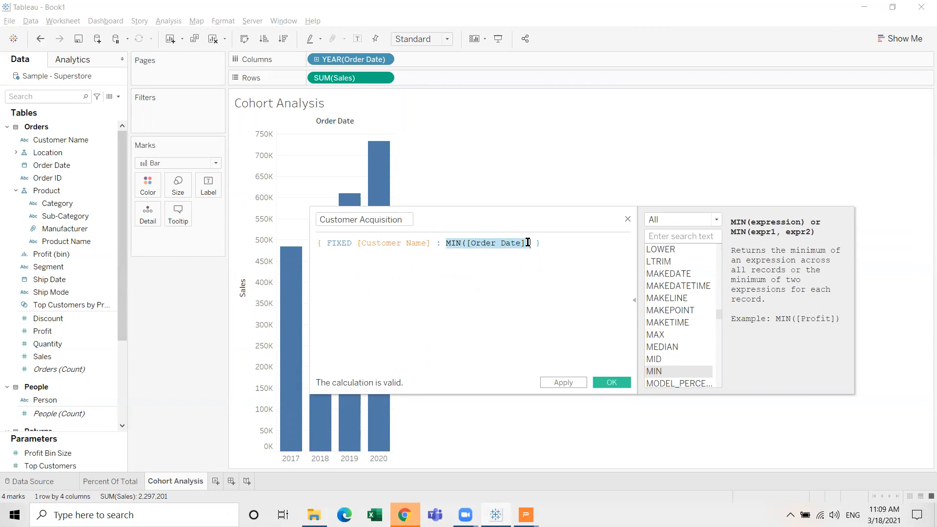
{"action": "left_click_drag", "start_coordinate": [412, 218], "coordinate": [314, 218]}
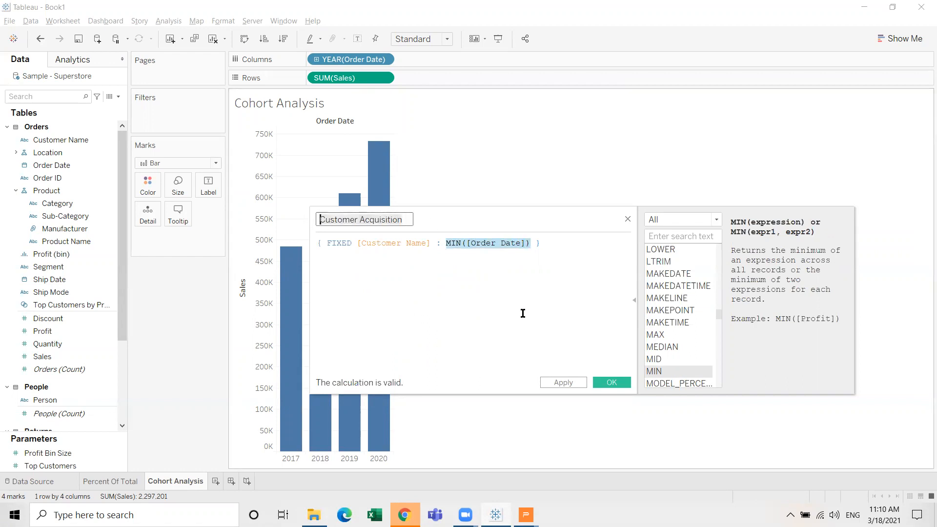
{"action": "left_click_drag", "start_coordinate": [357, 243], "coordinate": [530, 241]}
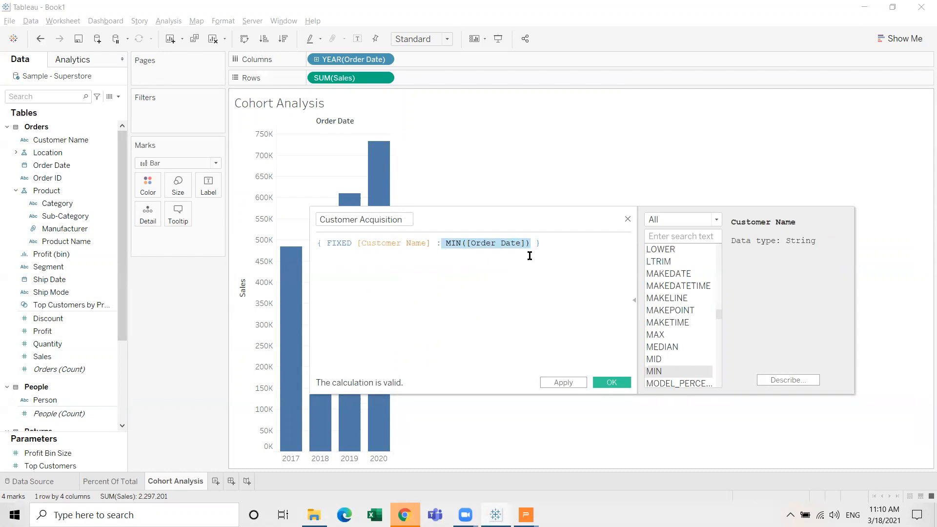
{"action": "left_click", "coordinate": [546, 286]}
{"action": "left_click", "coordinate": [611, 383]}
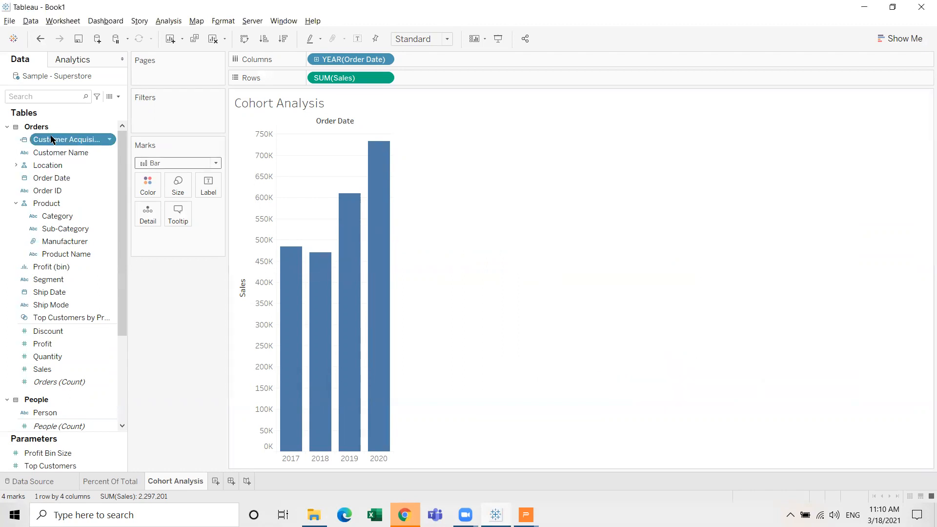
Step: Color the sales bars by year of Customer Acquisition and widen the chart's columns
{"action": "left_click_drag", "start_coordinate": [51, 139], "coordinate": [145, 184]}
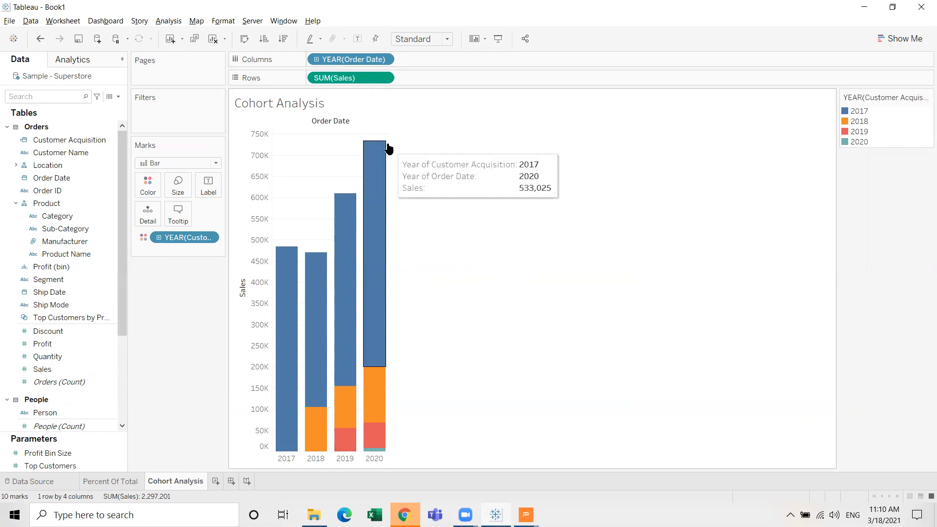
{"action": "mouse_move", "coordinate": [388, 143]}
{"action": "left_click_drag", "start_coordinate": [389, 143], "coordinate": [444, 148]}
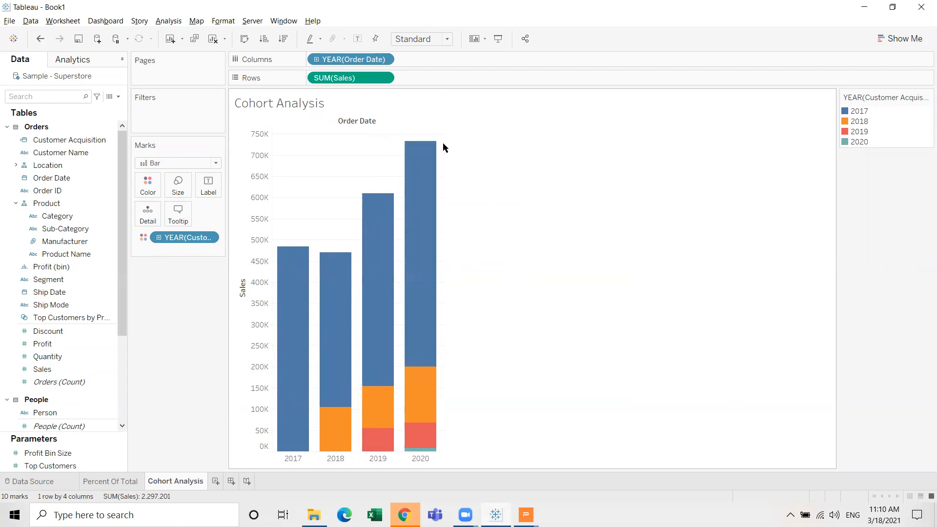
{"action": "mouse_move", "coordinate": [289, 269]}
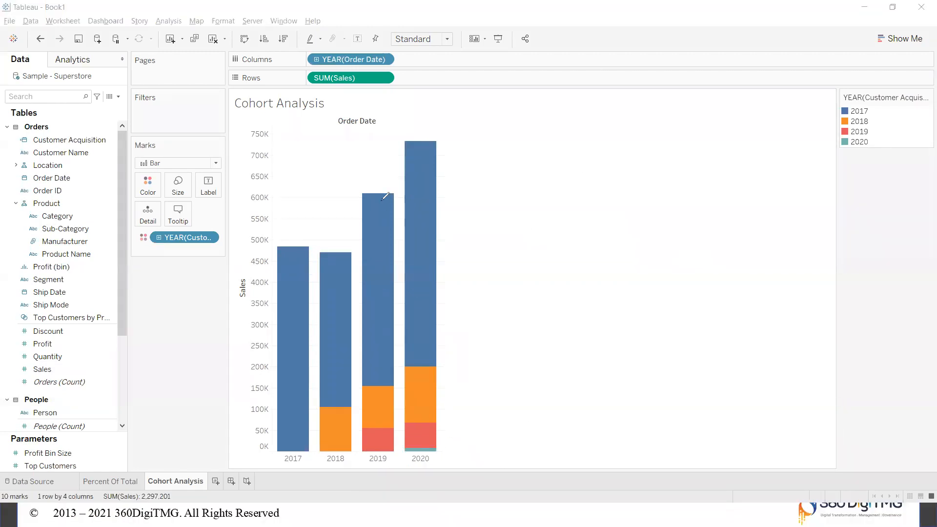
{"action": "mouse_move", "coordinate": [292, 279]}
{"action": "left_mouse_down"}
{"action": "mouse_move", "coordinate": [318, 238]}
{"action": "mouse_move", "coordinate": [358, 229]}
{"action": "mouse_move", "coordinate": [366, 241]}
{"action": "mouse_move", "coordinate": [374, 228]}
{"action": "left_mouse_up"}
{"action": "mouse_move", "coordinate": [347, 421]}
{"action": "left_mouse_down"}
{"action": "mouse_move", "coordinate": [376, 405]}
{"action": "mouse_move", "coordinate": [368, 403]}
{"action": "mouse_move", "coordinate": [374, 412]}
{"action": "left_mouse_up"}
{"action": "mouse_move", "coordinate": [385, 430]}
{"action": "left_mouse_down"}
{"action": "mouse_move", "coordinate": [360, 431]}
{"action": "mouse_move", "coordinate": [365, 448]}
{"action": "mouse_move", "coordinate": [394, 452]}
{"action": "mouse_move", "coordinate": [400, 429]}
{"action": "mouse_move", "coordinate": [382, 426]}
{"action": "left_mouse_up"}
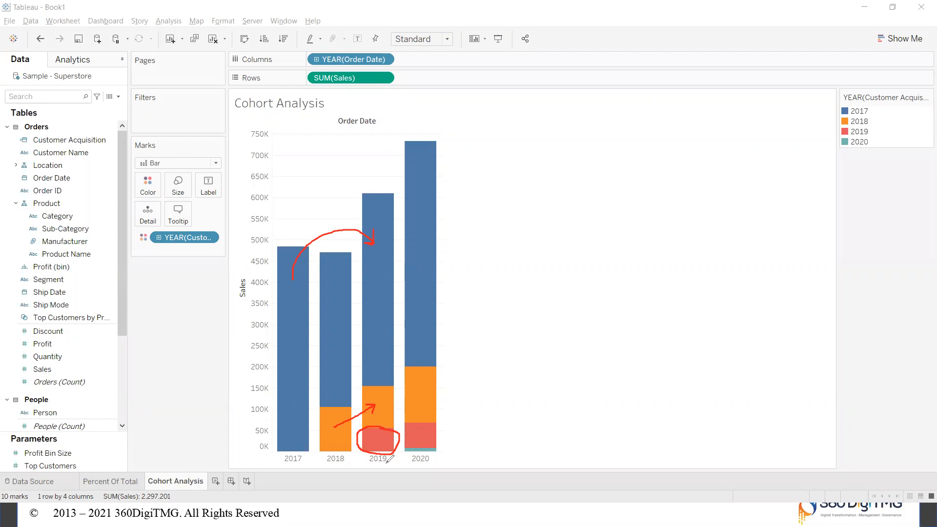
{"action": "left_click_drag", "start_coordinate": [365, 466], "coordinate": [389, 464]}
{"action": "mouse_move", "coordinate": [291, 316]}
{"action": "left_mouse_down"}
{"action": "mouse_move", "coordinate": [380, 281]}
{"action": "mouse_move", "coordinate": [423, 240]}
{"action": "mouse_move", "coordinate": [425, 248]}
{"action": "left_mouse_up"}
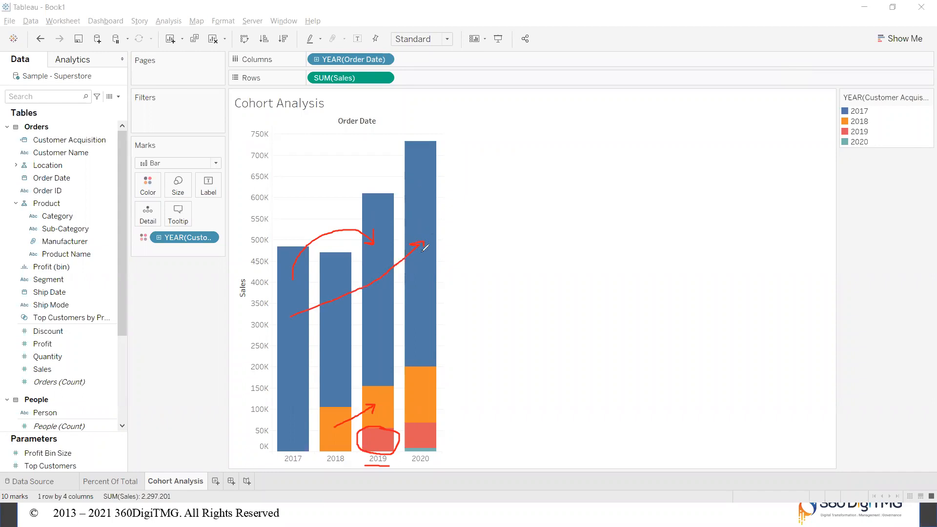
{"action": "mouse_move", "coordinate": [343, 433]}
{"action": "left_mouse_down"}
{"action": "mouse_move", "coordinate": [422, 385]}
{"action": "mouse_move", "coordinate": [419, 397]}
{"action": "mouse_move", "coordinate": [442, 365]}
{"action": "mouse_move", "coordinate": [449, 374]}
{"action": "mouse_move", "coordinate": [434, 420]}
{"action": "mouse_move", "coordinate": [450, 434]}
{"action": "mouse_move", "coordinate": [430, 444]}
{"action": "mouse_move", "coordinate": [388, 439]}
{"action": "mouse_move", "coordinate": [420, 431]}
{"action": "mouse_move", "coordinate": [436, 443]}
{"action": "mouse_move", "coordinate": [405, 450]}
{"action": "mouse_move", "coordinate": [435, 452]}
{"action": "mouse_move", "coordinate": [405, 448]}
{"action": "left_mouse_up"}
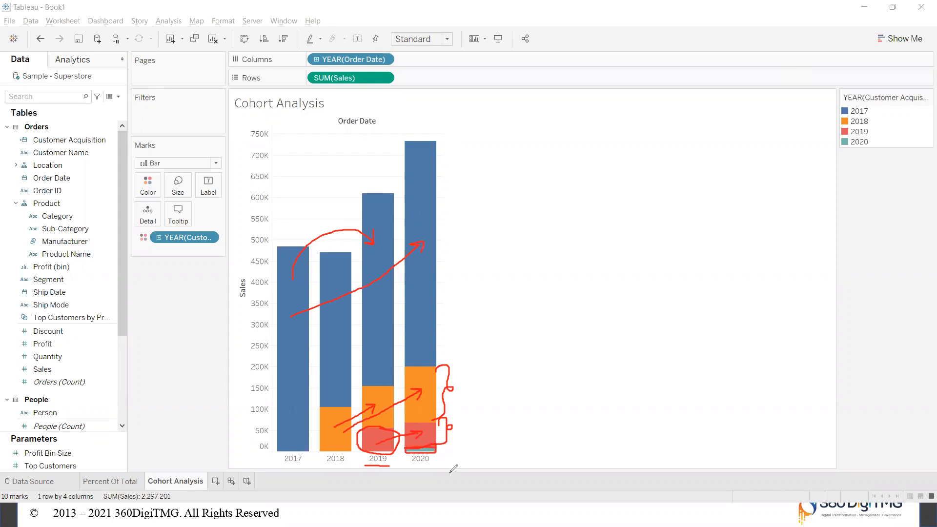
{"action": "mouse_move", "coordinate": [448, 473]}
{"action": "left_mouse_down"}
{"action": "mouse_move", "coordinate": [433, 463]}
{"action": "mouse_move", "coordinate": [441, 457]}
{"action": "left_mouse_up"}
{"action": "left_click", "coordinate": [619, 90]}
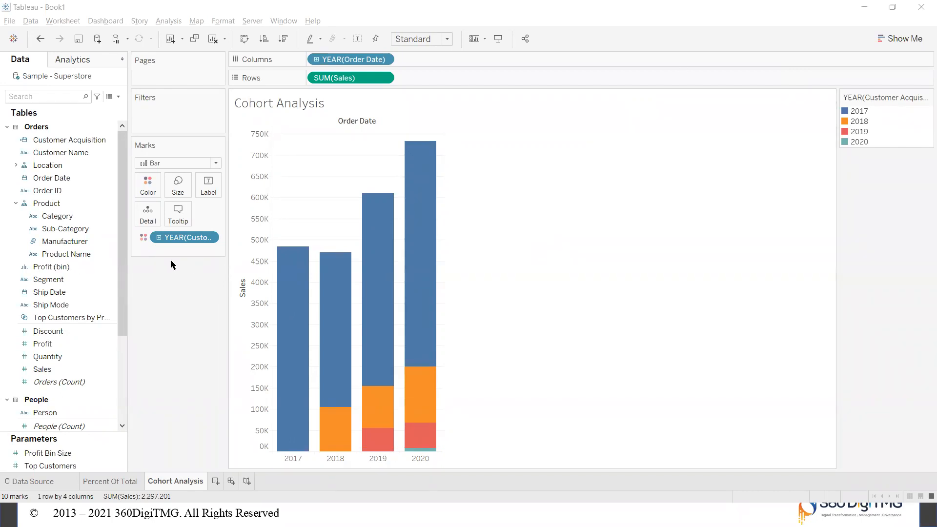
Step: Examine the sales of the 2017 and 2018 customer acquisition cohorts across the order years
{"action": "mouse_move", "coordinate": [330, 297]}
{"action": "mouse_move", "coordinate": [289, 324]}
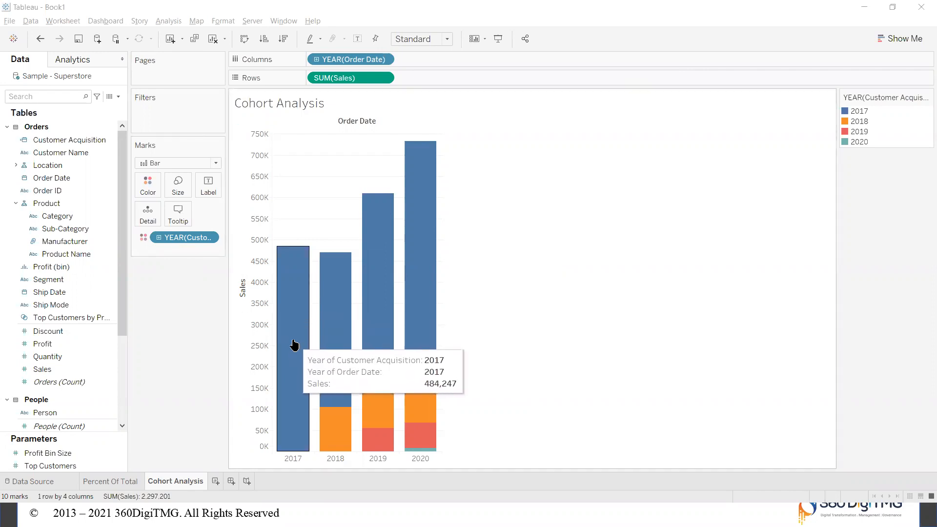
{"action": "mouse_move", "coordinate": [367, 277]}
{"action": "mouse_move", "coordinate": [414, 226]}
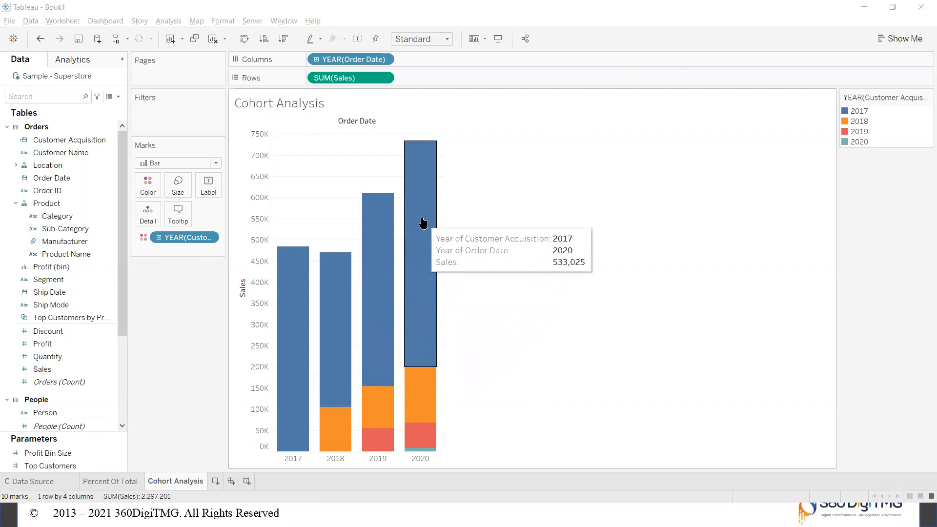
{"action": "mouse_move", "coordinate": [340, 433]}
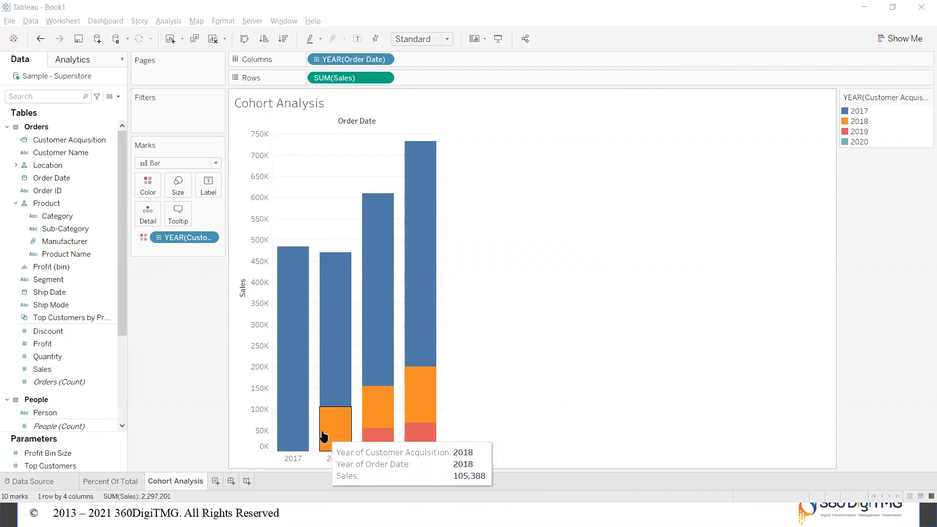
{"action": "mouse_move", "coordinate": [375, 408]}
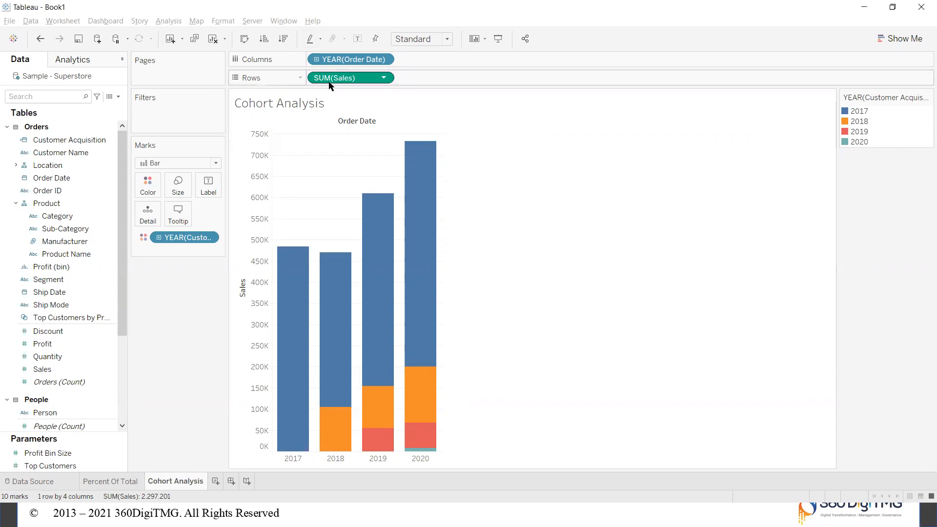
Step: Replace SUM(Sales) on Rows with the distinct count of Customer Name, CNTD(Customer Name)
{"action": "left_click_drag", "start_coordinate": [342, 78], "coordinate": [381, 5]}
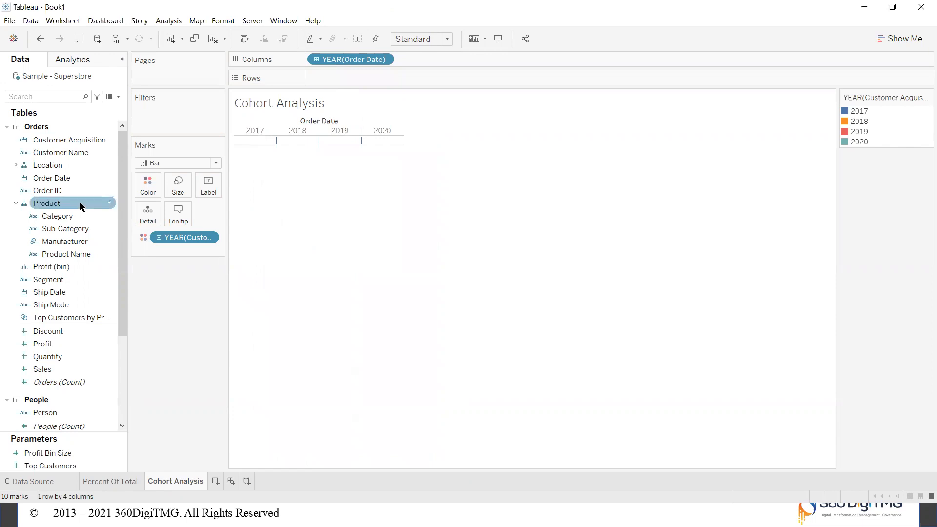
{"action": "left_click_drag", "start_coordinate": [80, 154], "coordinate": [361, 78]}
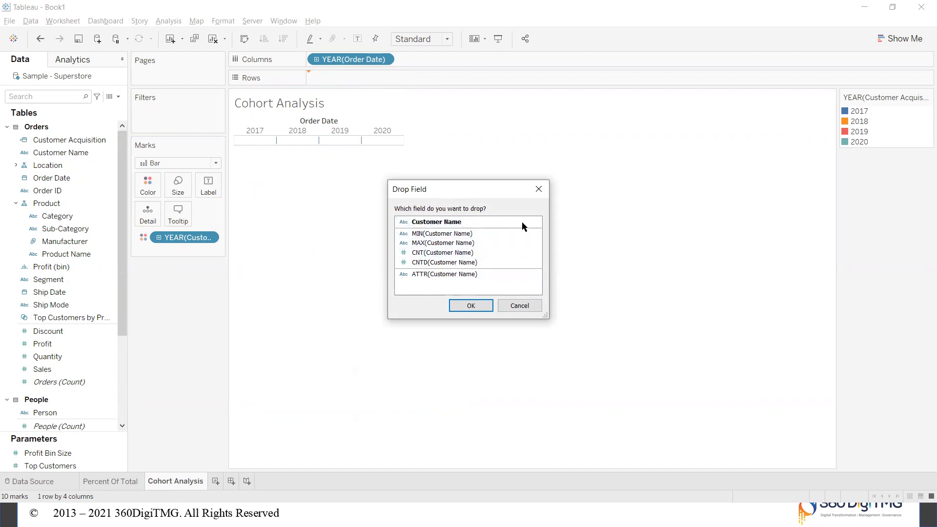
{"action": "left_click", "coordinate": [484, 263]}
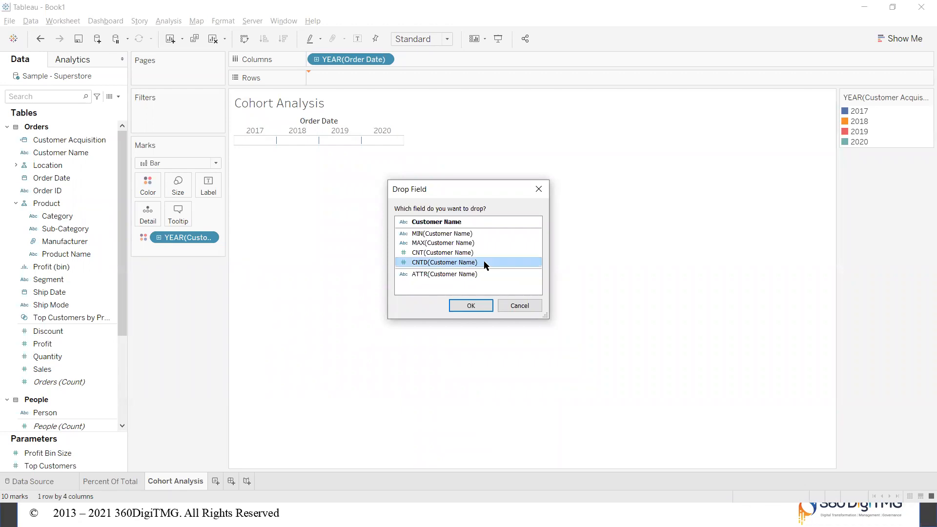
{"action": "left_click", "coordinate": [478, 306]}
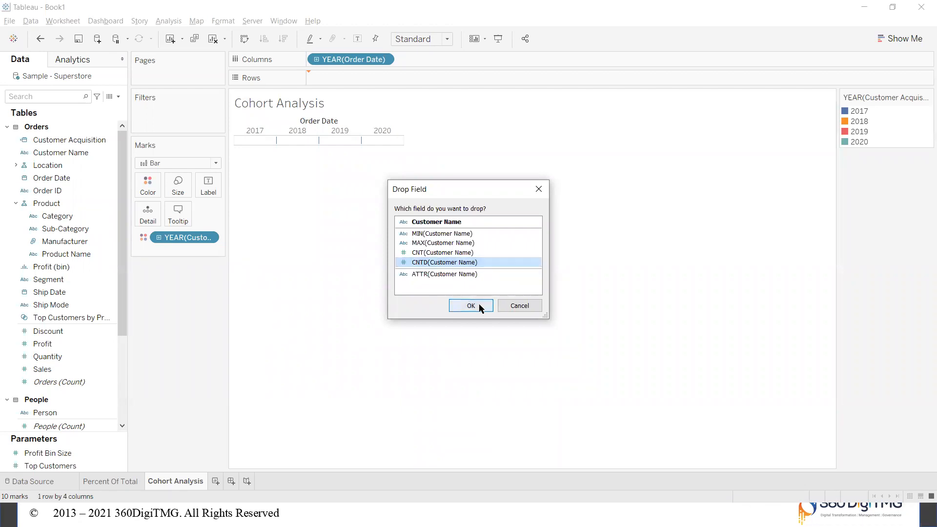
Step: Show mark labels with the distinct customer count on every bar segment
{"action": "mouse_move", "coordinate": [283, 257]}
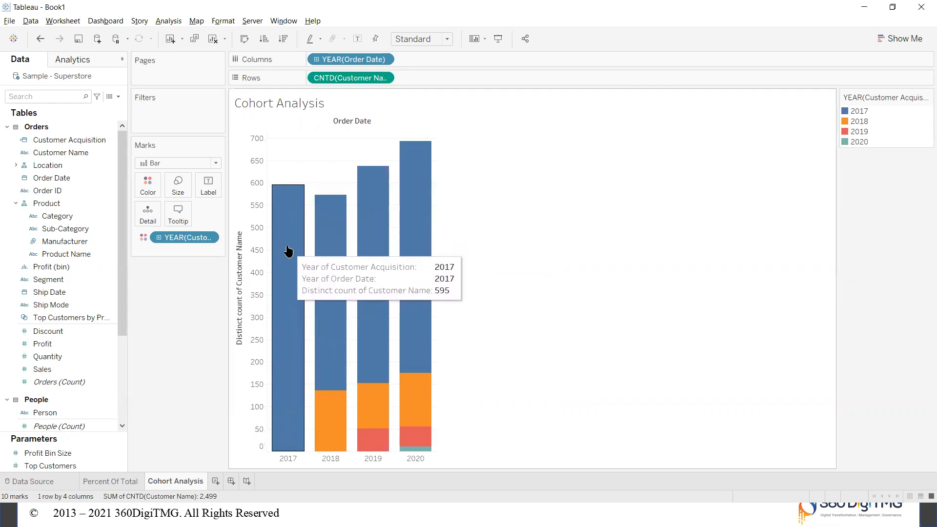
{"action": "left_click", "coordinate": [358, 38]}
{"action": "mouse_move", "coordinate": [331, 309]}
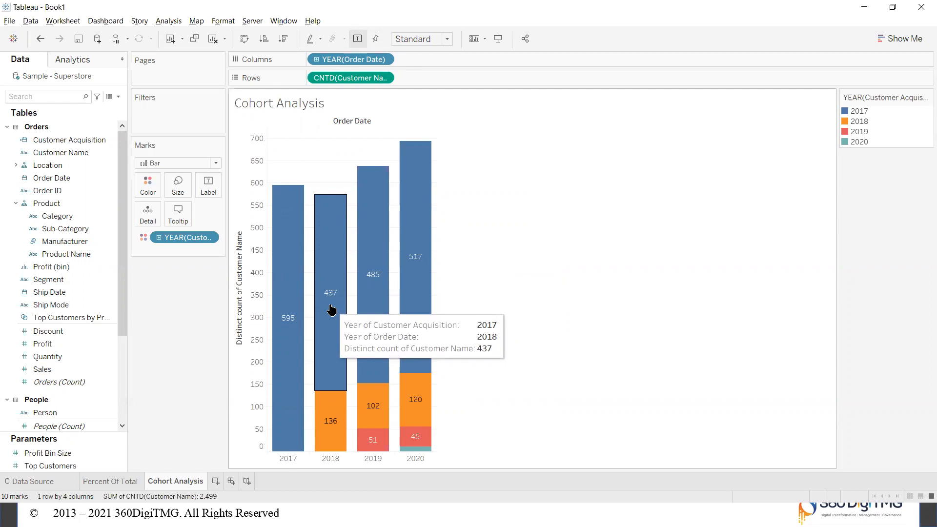
{"action": "left_click", "coordinate": [489, 45]}
{"action": "left_click_drag", "start_coordinate": [287, 264], "coordinate": [370, 236]}
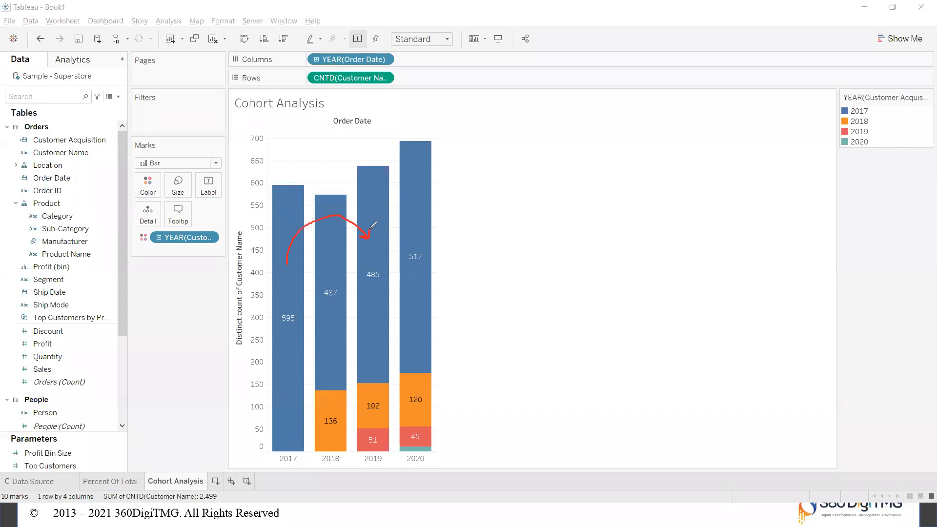
{"action": "mouse_move", "coordinate": [289, 279]}
{"action": "left_mouse_down"}
{"action": "mouse_move", "coordinate": [330, 207]}
{"action": "mouse_move", "coordinate": [410, 215]}
{"action": "left_mouse_up"}
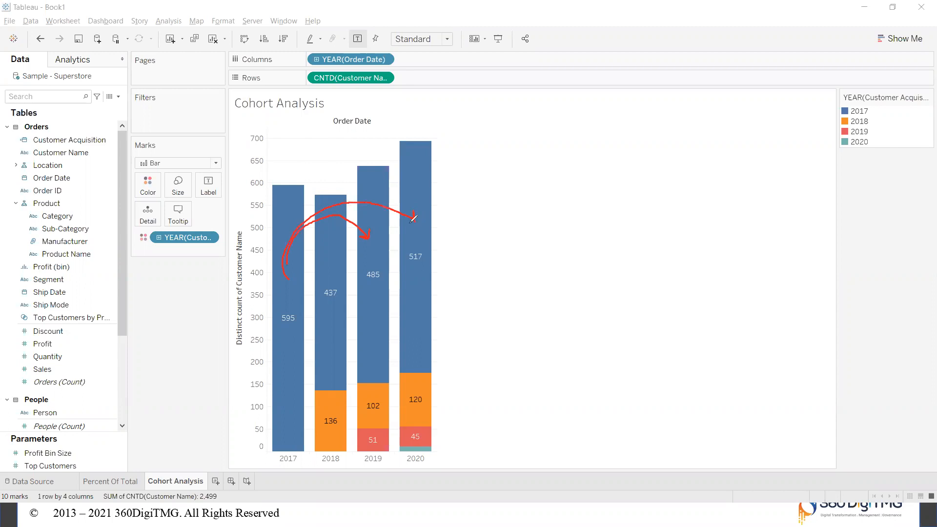
{"action": "left_click_drag", "start_coordinate": [285, 349], "coordinate": [414, 283]}
{"action": "mouse_move", "coordinate": [321, 389]}
{"action": "left_mouse_down"}
{"action": "mouse_move", "coordinate": [311, 435]}
{"action": "mouse_move", "coordinate": [345, 450]}
{"action": "mouse_move", "coordinate": [341, 384]}
{"action": "left_mouse_up"}
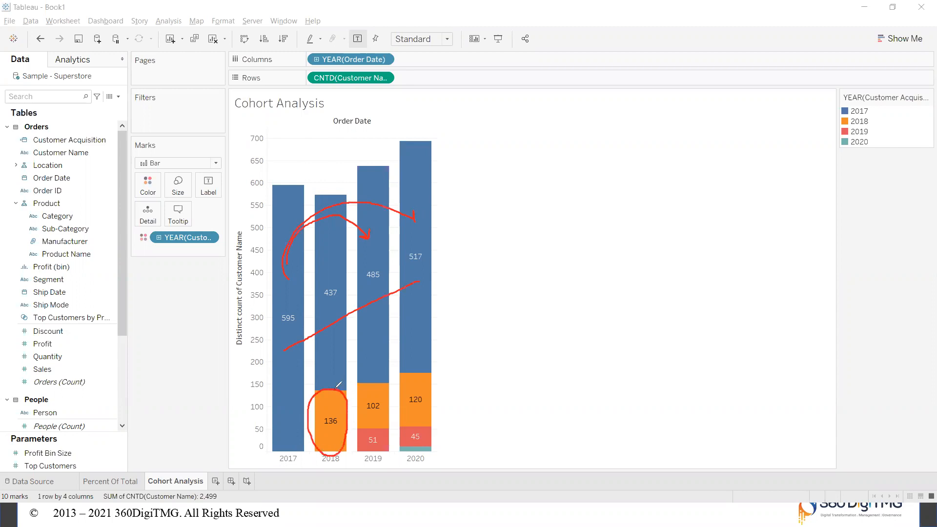